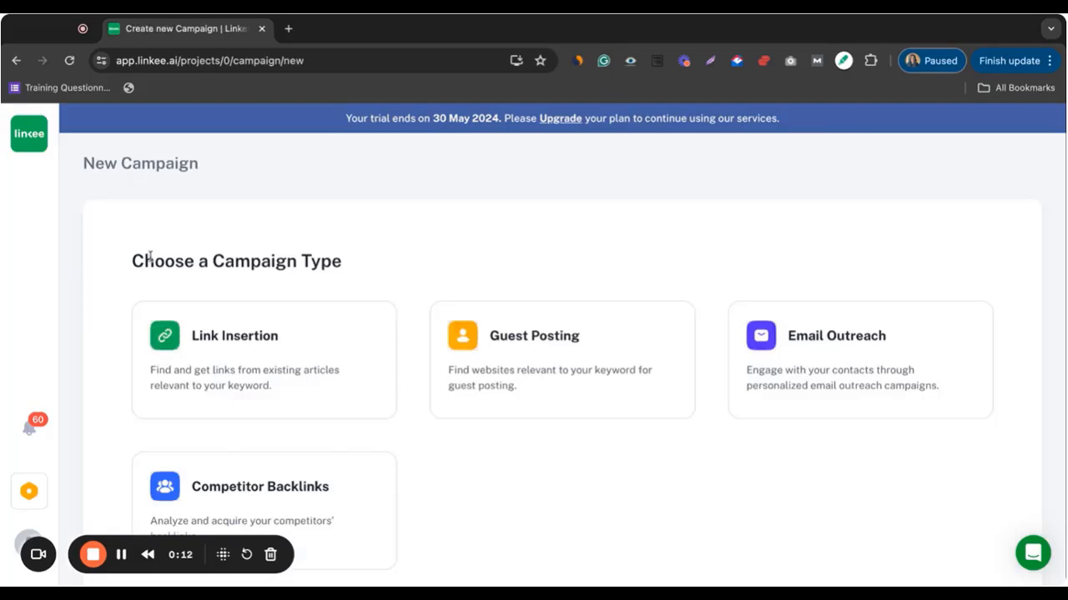
Start a new Link Insertion campaign in My project, name it "Test" and continue to the target URL details
click(256, 358)
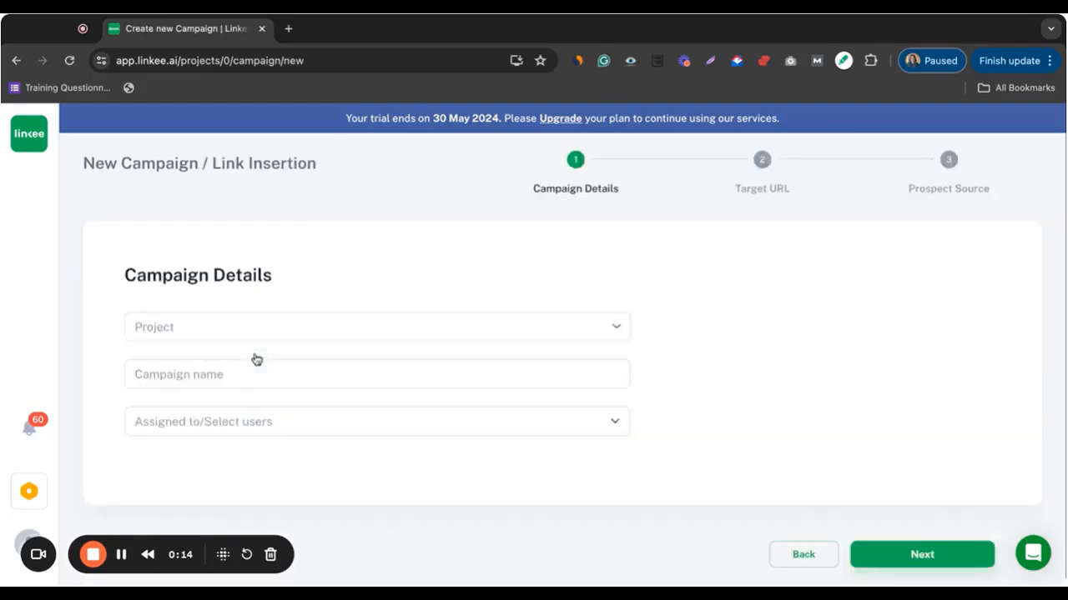
click(618, 329)
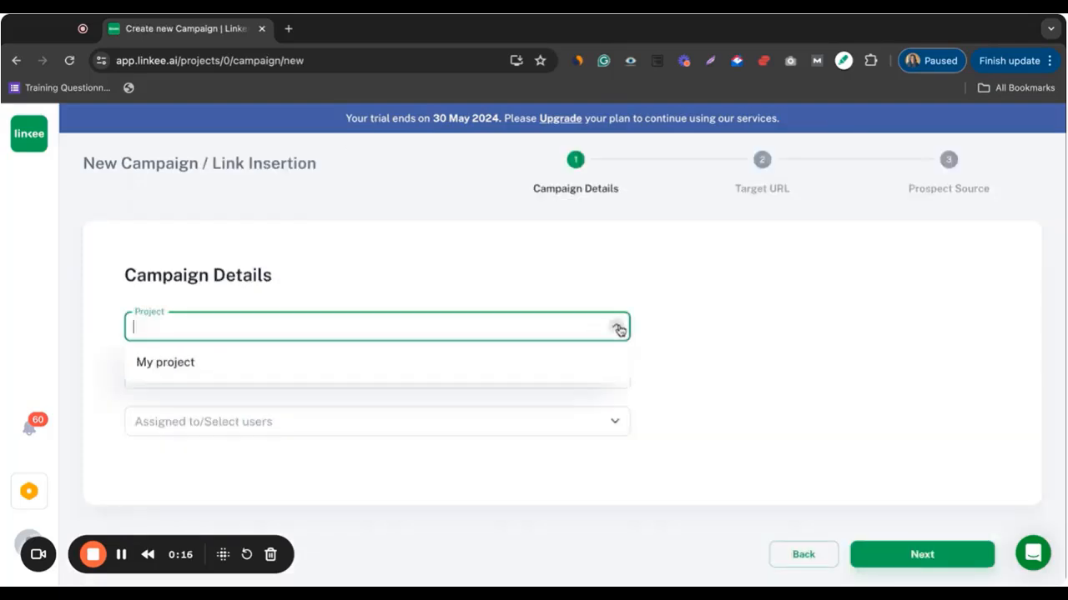
click(195, 361)
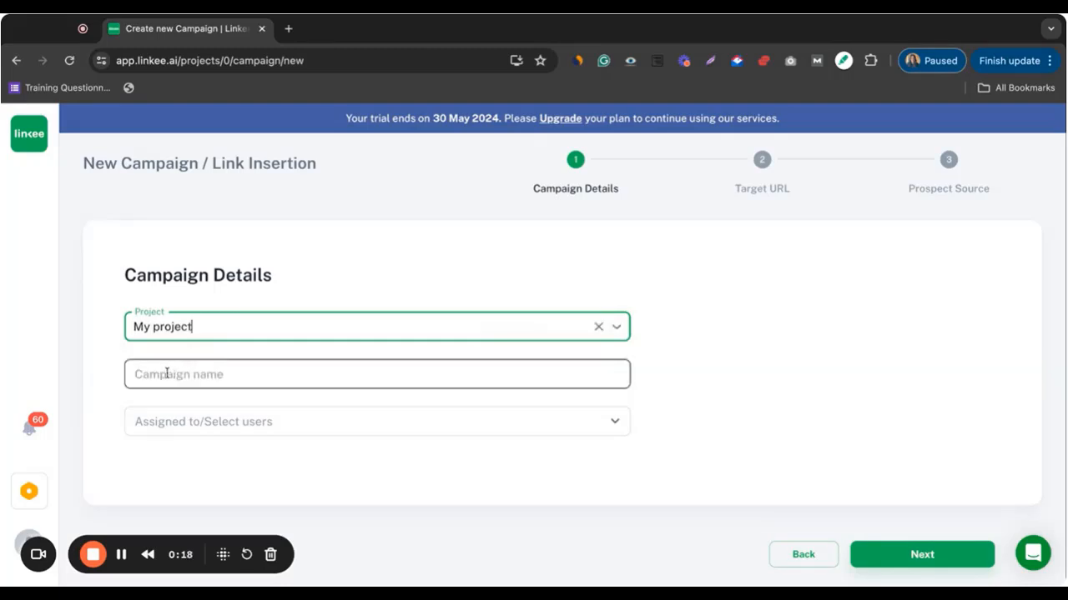
click(167, 373)
text(Test)
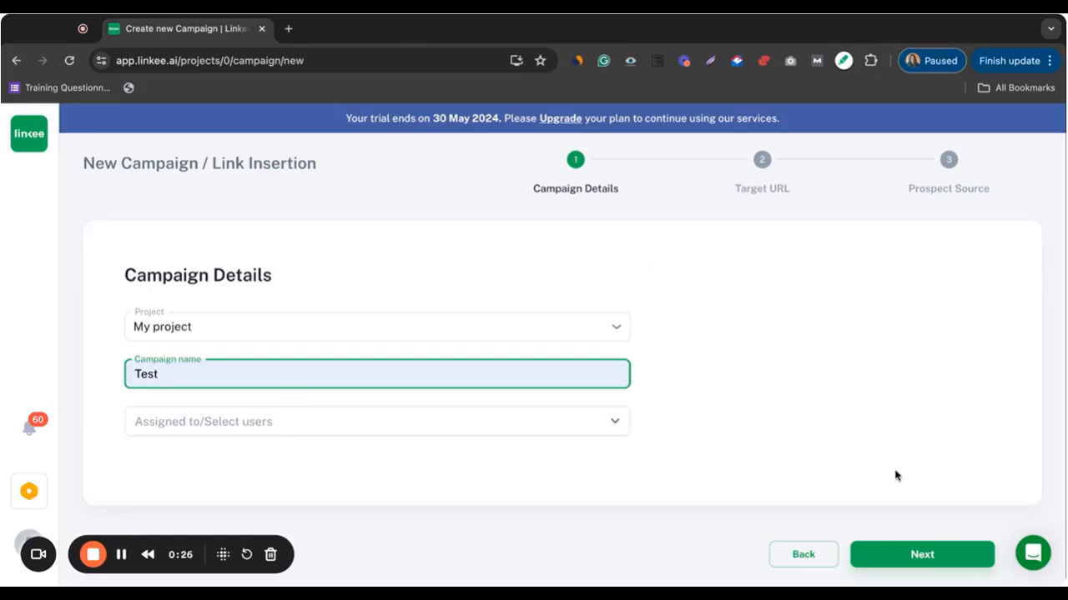
click(941, 560)
Add "styling tips" as the campaign's target keyword and proceed to the prospect source
click(267, 374)
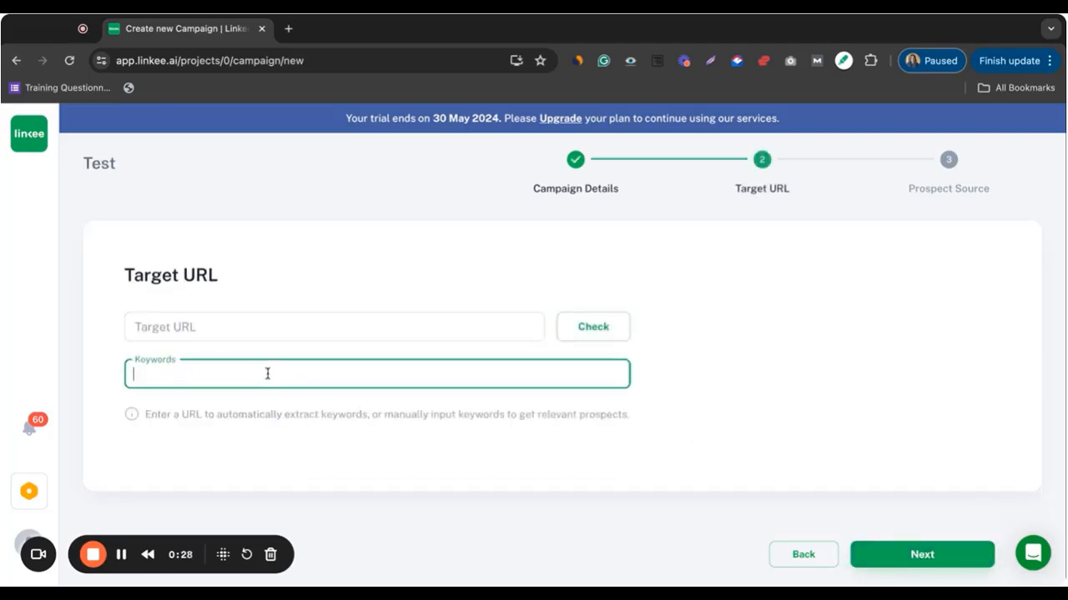
text(styling tip)
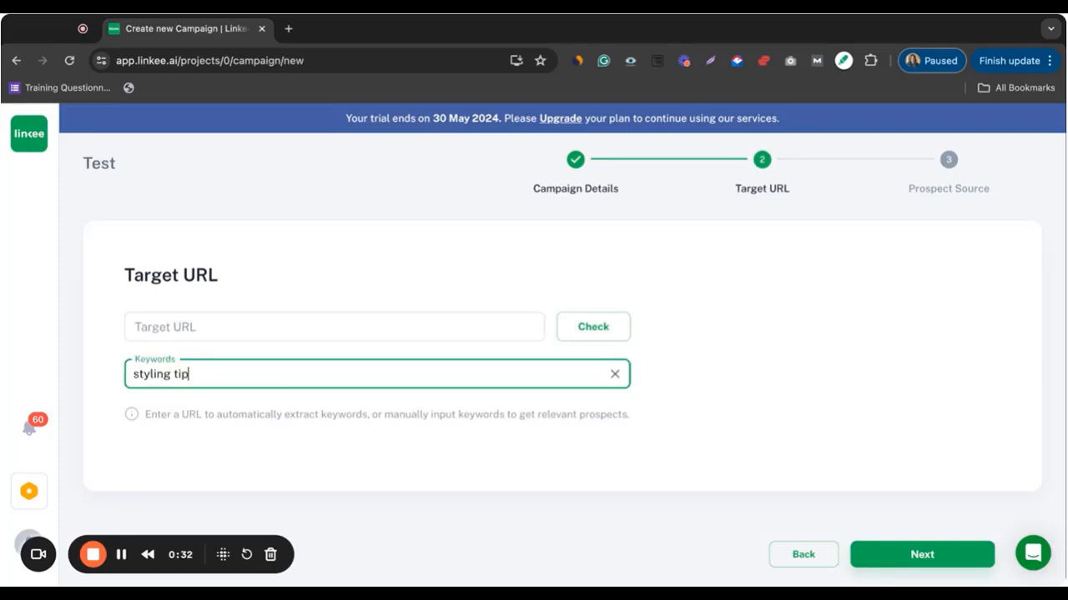
text(s)
key(Return)
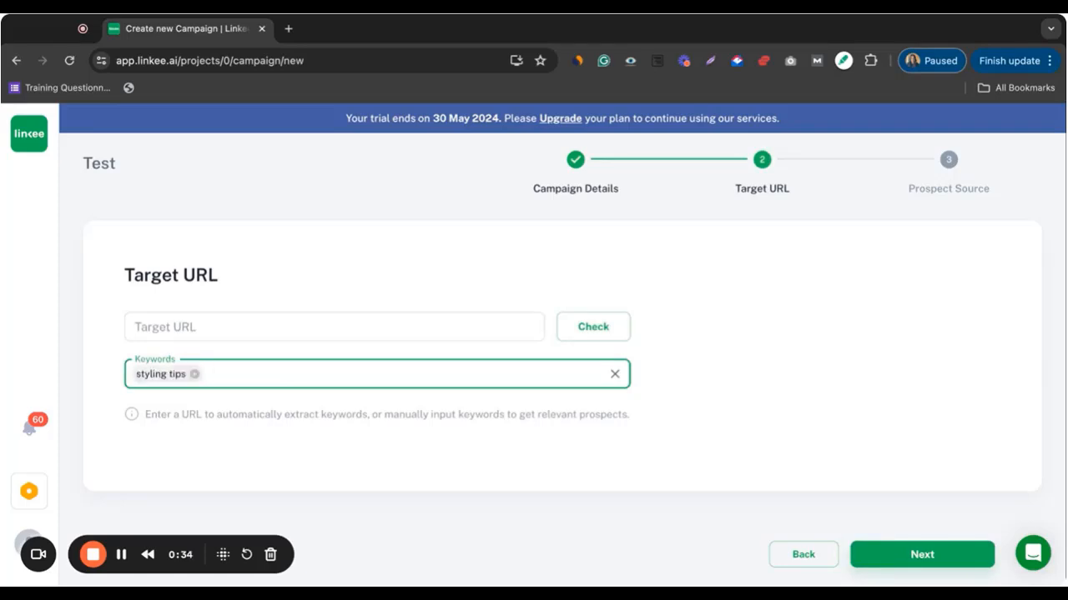
click(922, 554)
Review the available website categories and select Blog for the Linkee Database prospects
scroll(205, 431, down, 2)
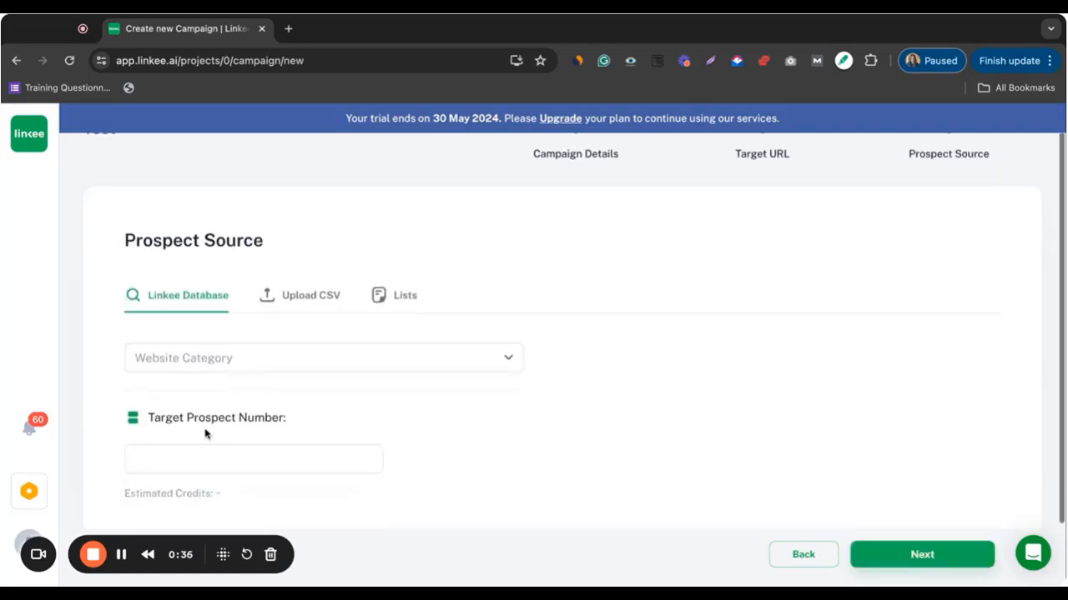
click(509, 339)
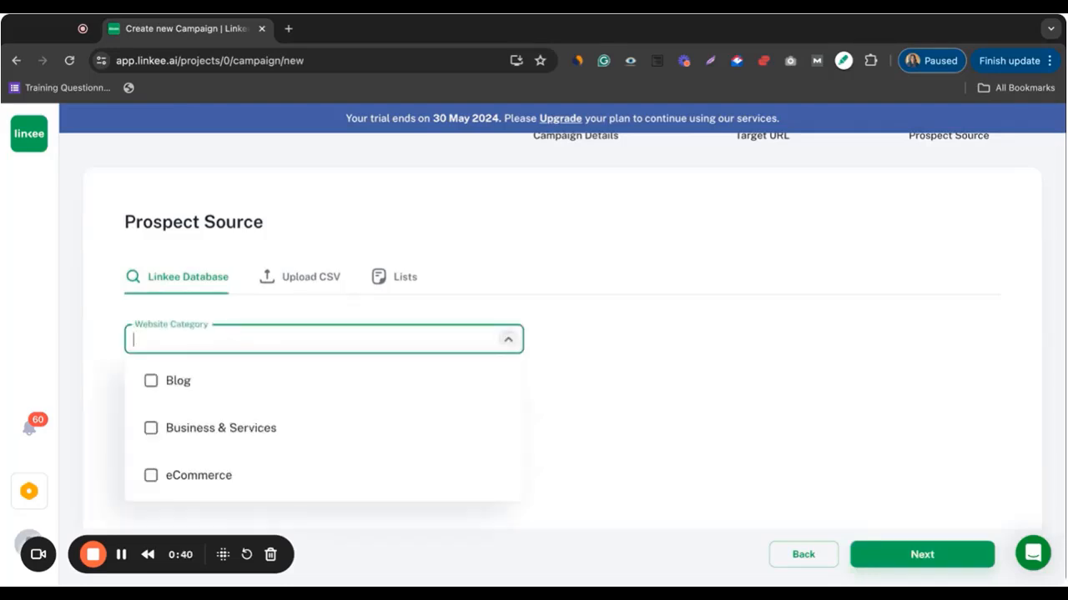
scroll(292, 464, down, 1)
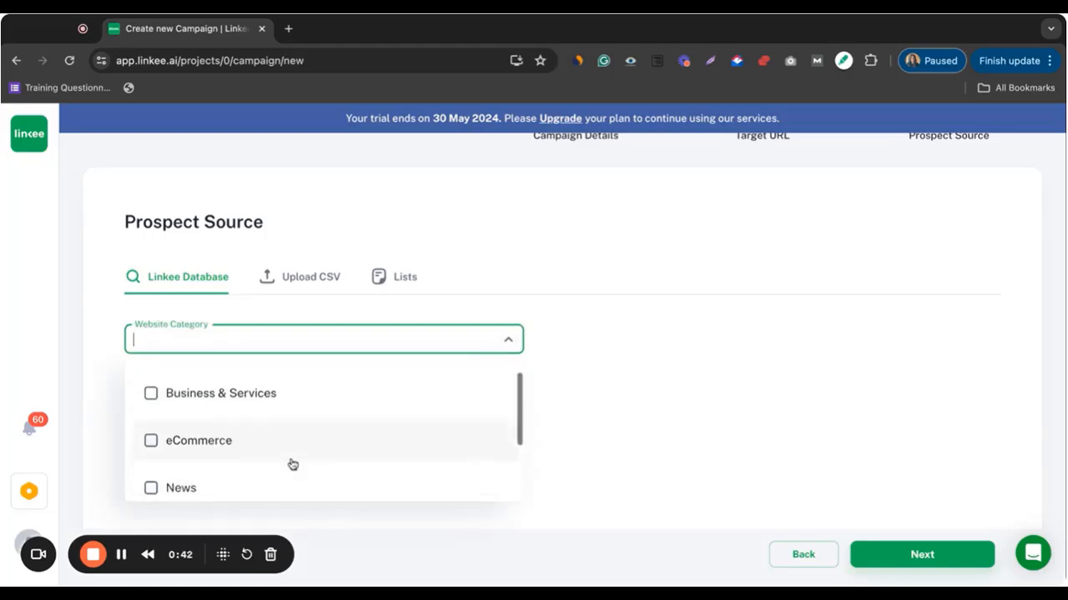
scroll(292, 465, down, 2)
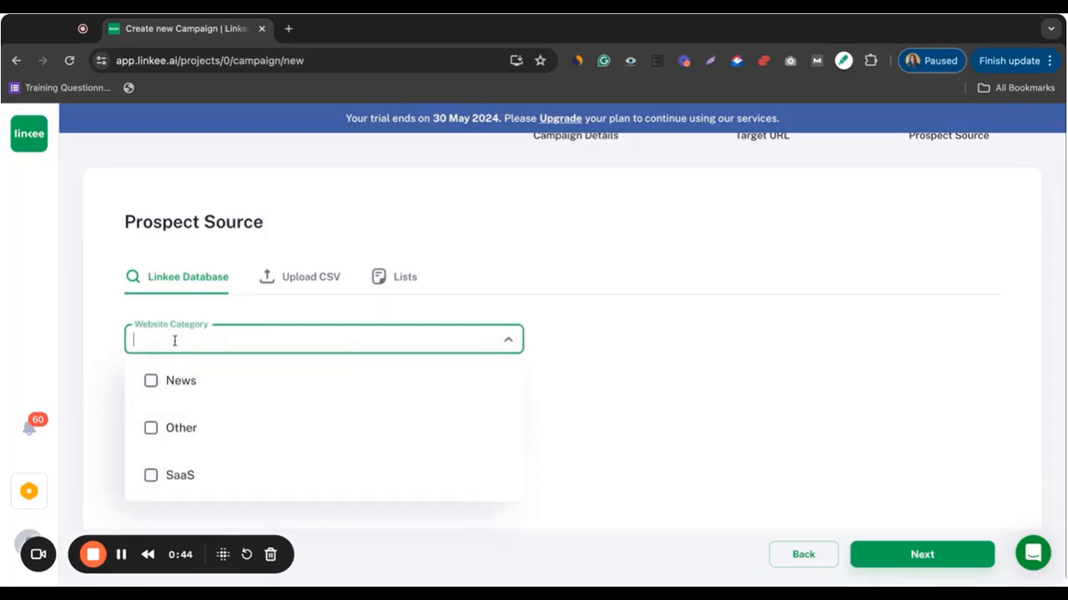
scroll(250, 413, up, 3)
click(173, 379)
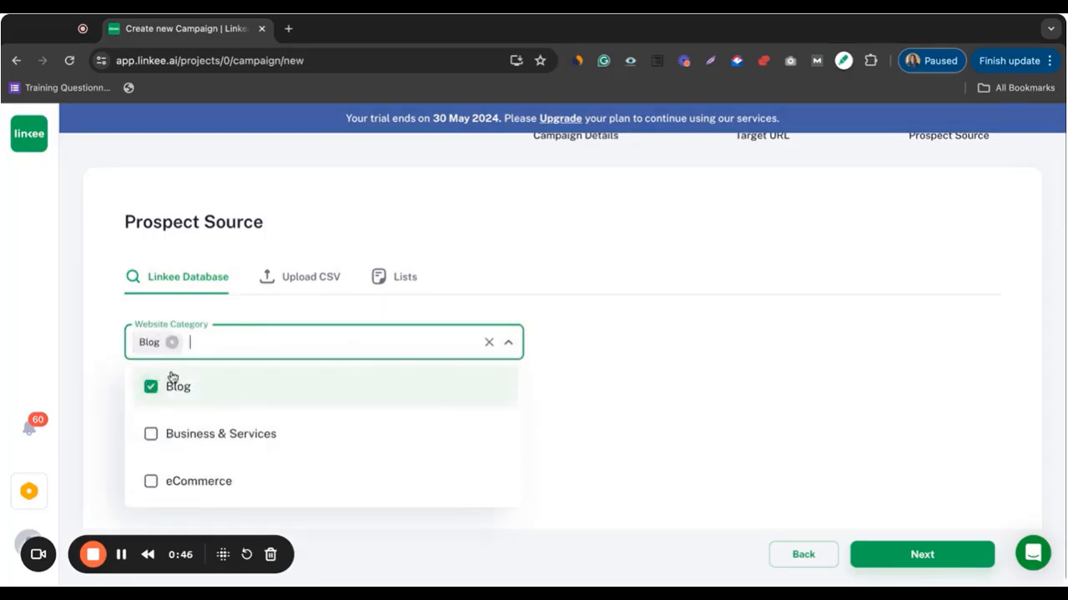
click(722, 285)
Set the target prospect number to 10 and submit the prospect source to generate the list
click(254, 446)
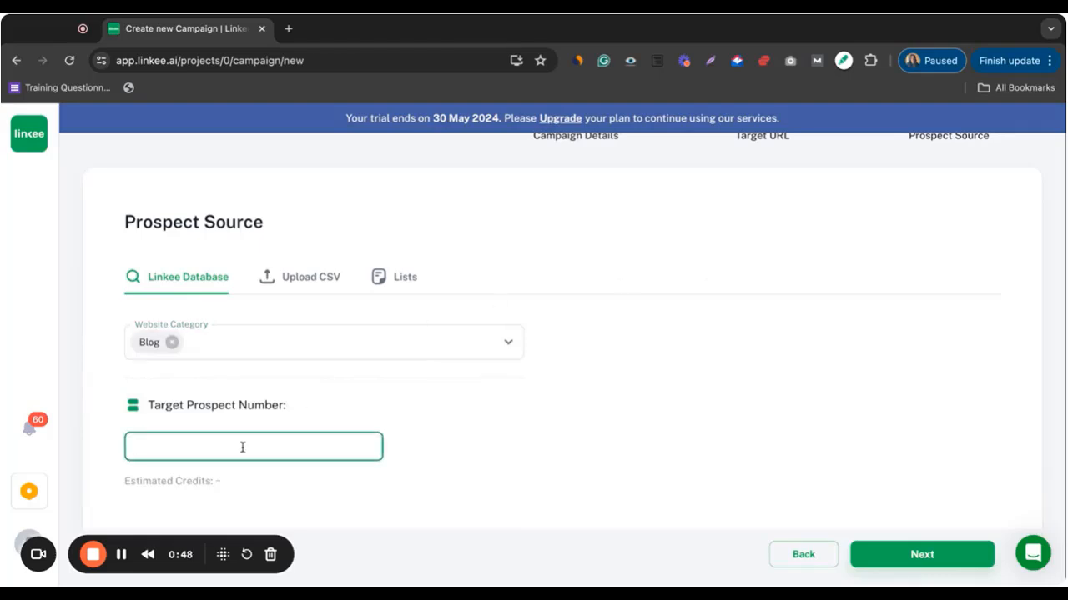
text(10)
key(Return)
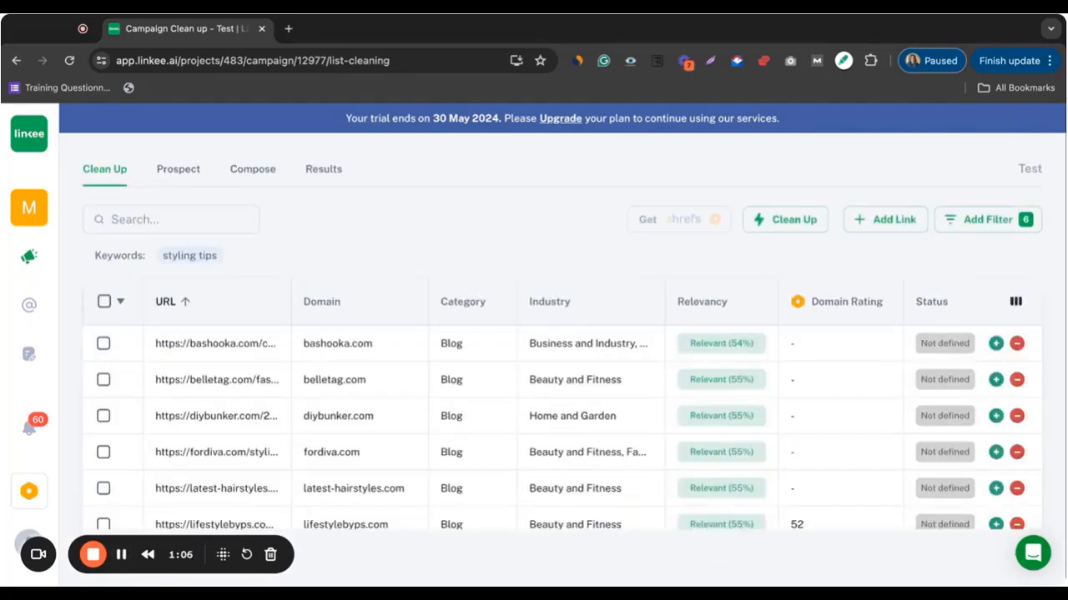
Mark bashooka.com and belletag.com as matches and diybunker.com as a mismatch in the clean-up list
click(996, 343)
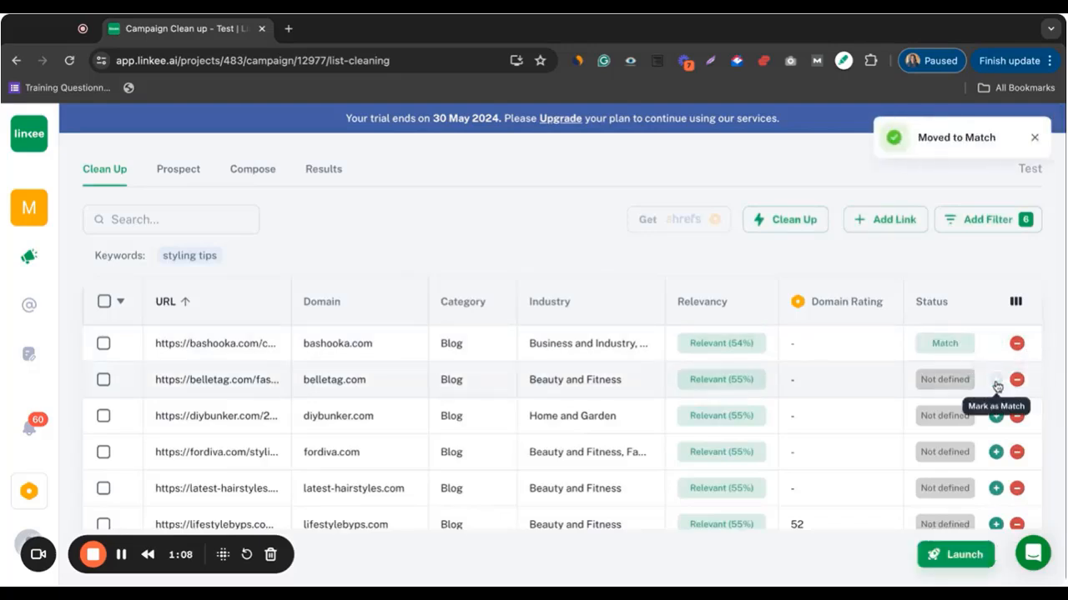
click(997, 383)
click(1015, 417)
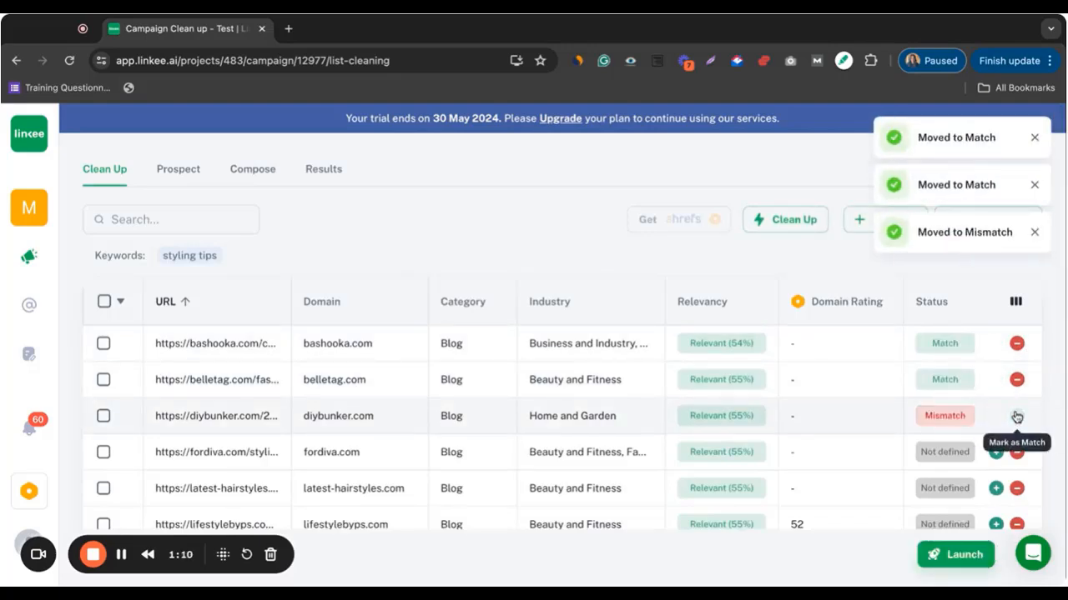
Use manual Clean Up to mark the fordiva page as a mismatch and the latest-hairstyles, lifestylebyps and paisleyandsparrow pages as matches, and return to the list
click(785, 230)
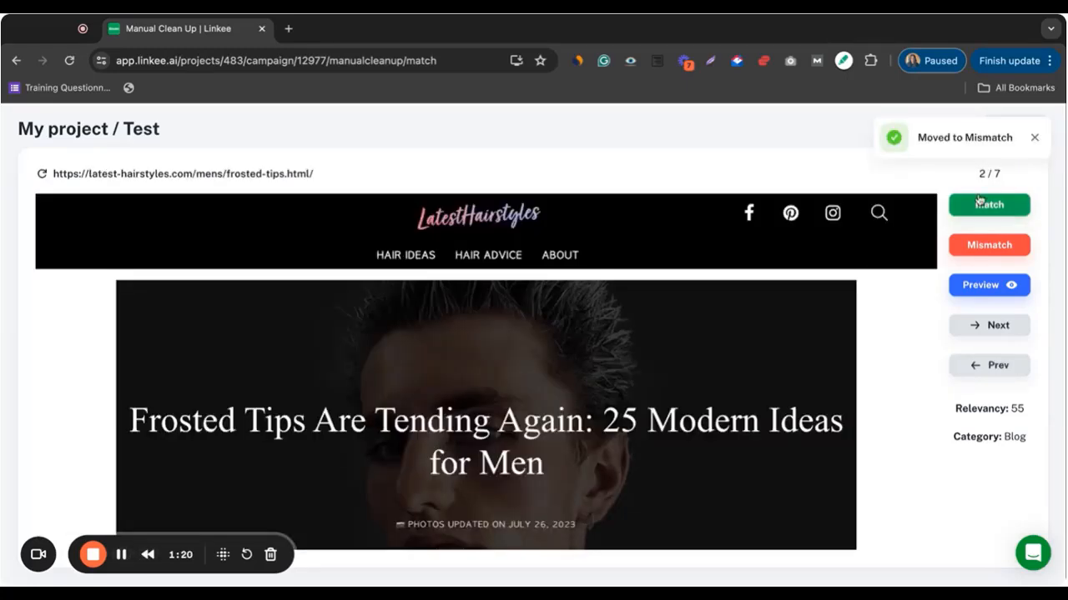
click(995, 206)
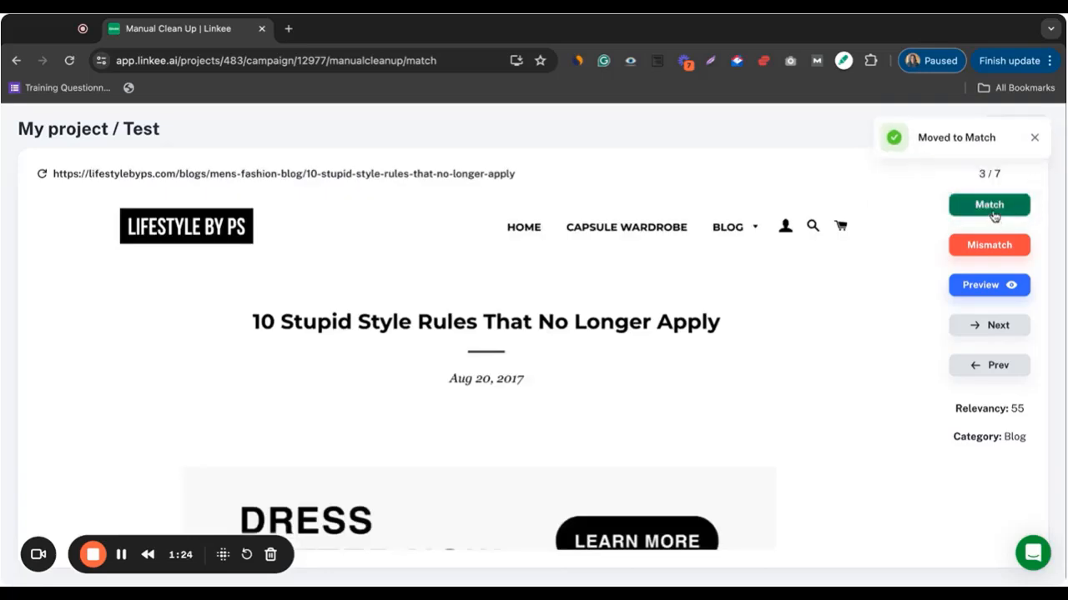
click(992, 209)
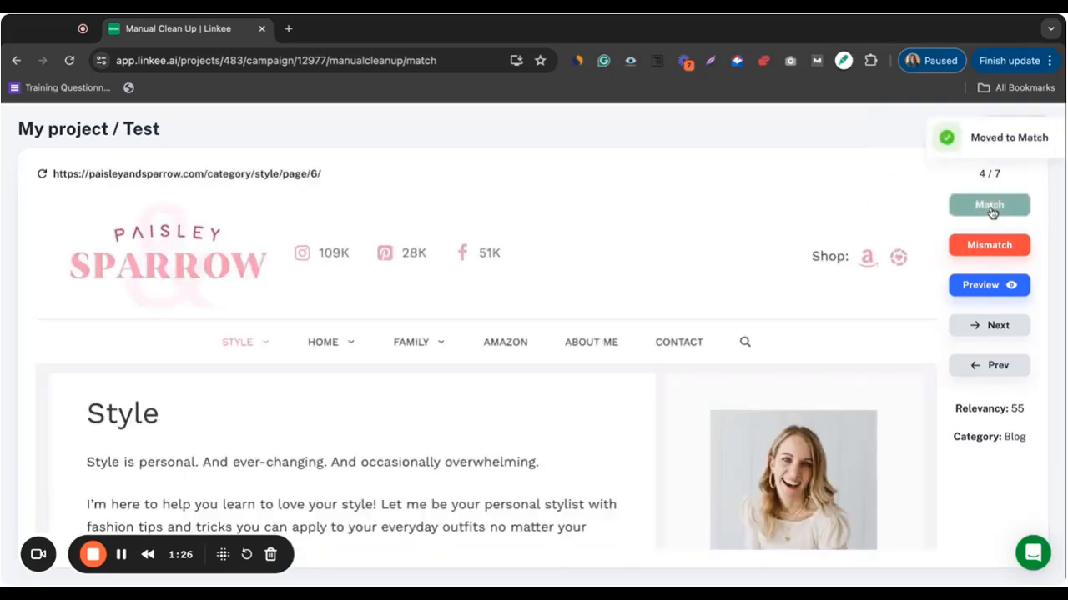
click(991, 207)
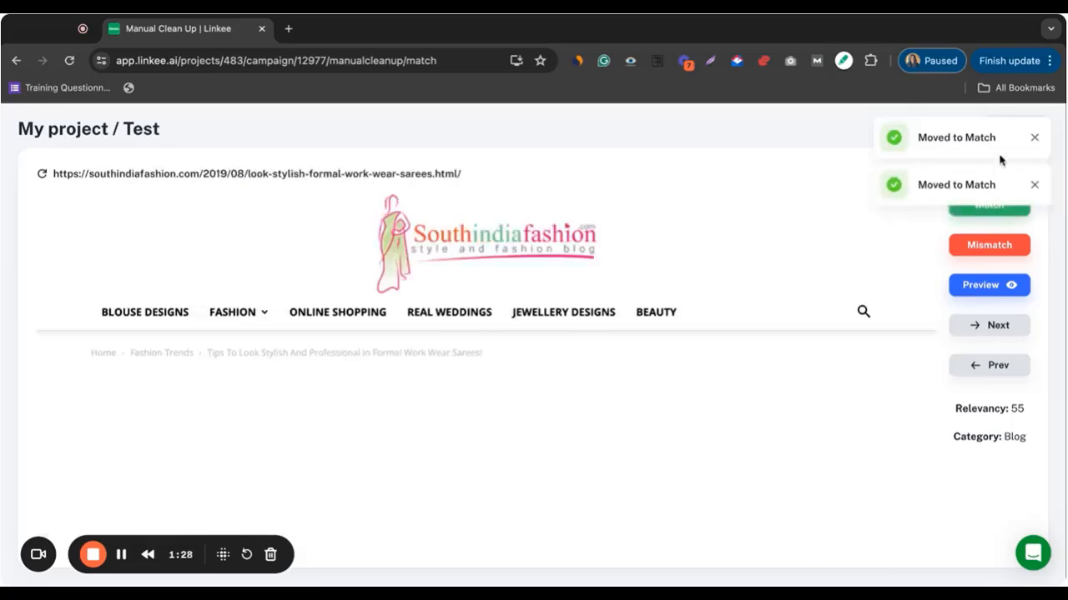
click(1038, 138)
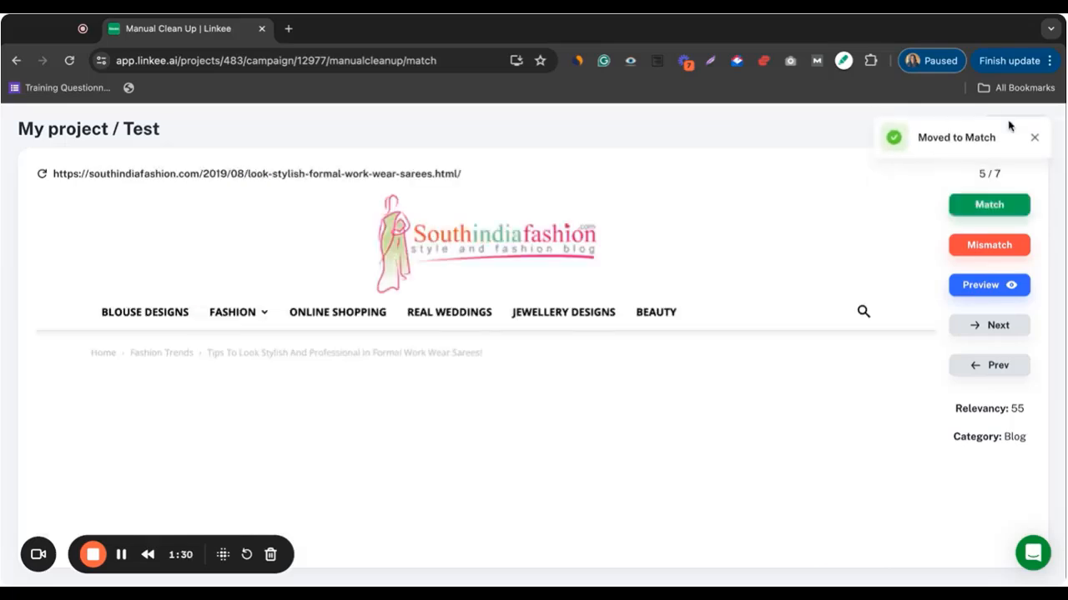
click(1035, 139)
click(1019, 131)
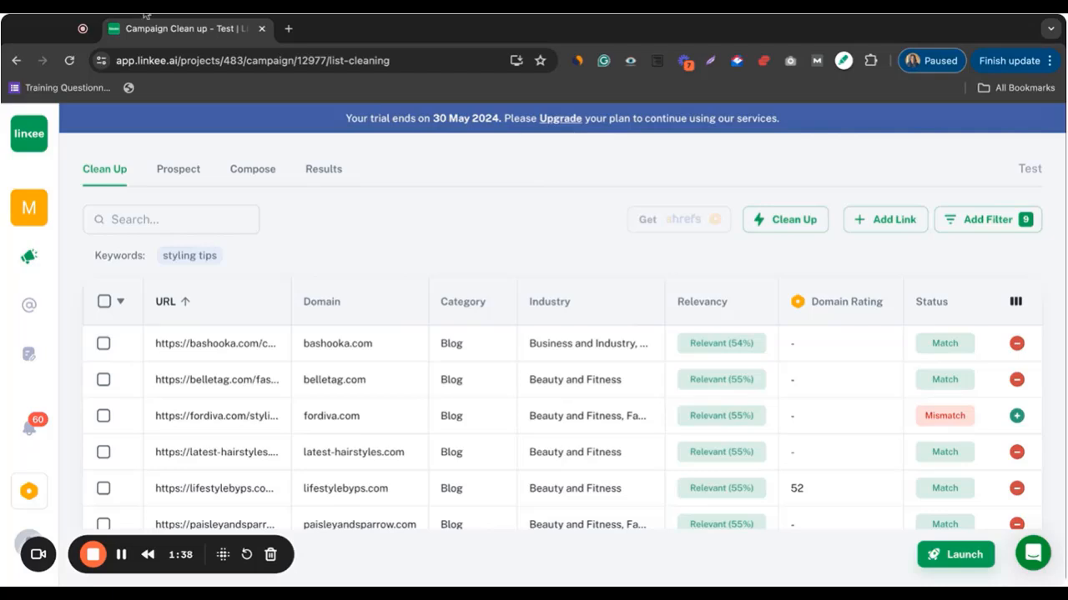
Go to the Prospect stage and include the contact emails of Bashooka, BelleTag and Latest-Hairstyles.com in the campaign
click(174, 170)
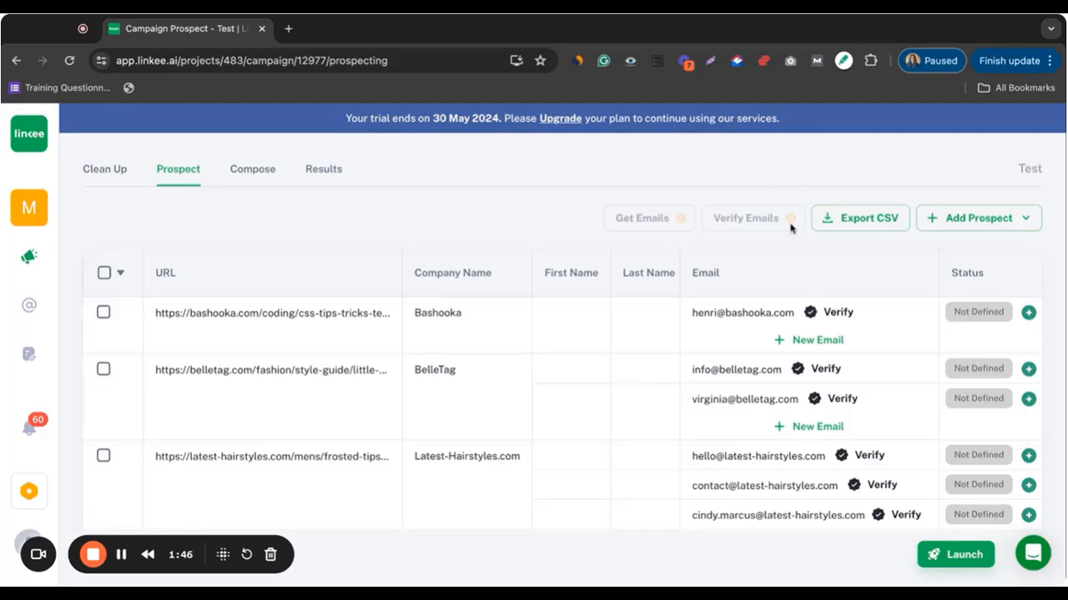
click(1029, 368)
click(1029, 399)
scroll(1032, 402, down, 1)
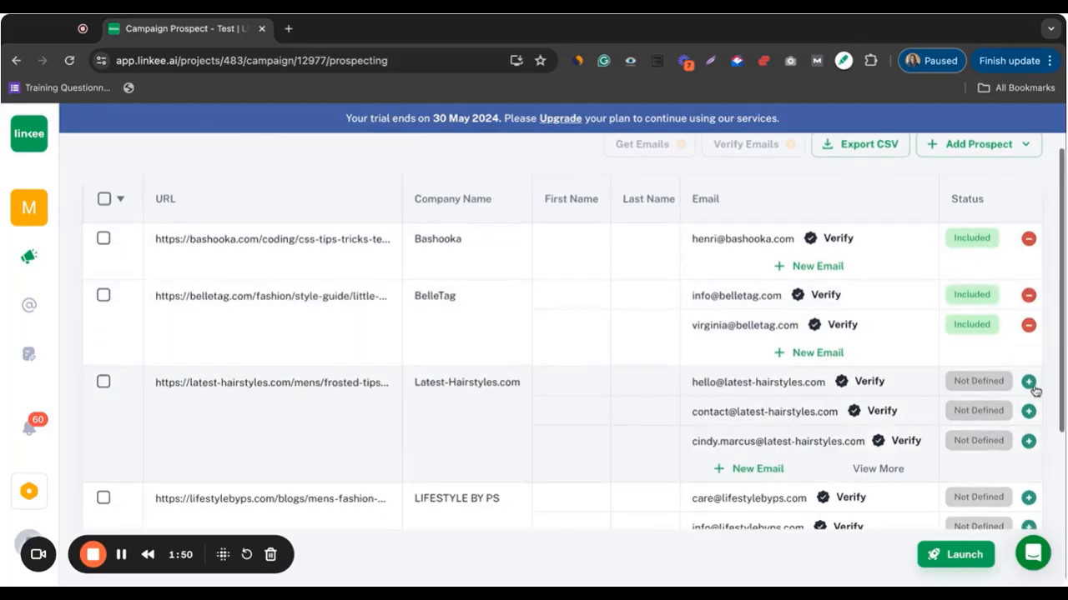
click(1029, 383)
click(1031, 409)
scroll(1031, 392, down, 2)
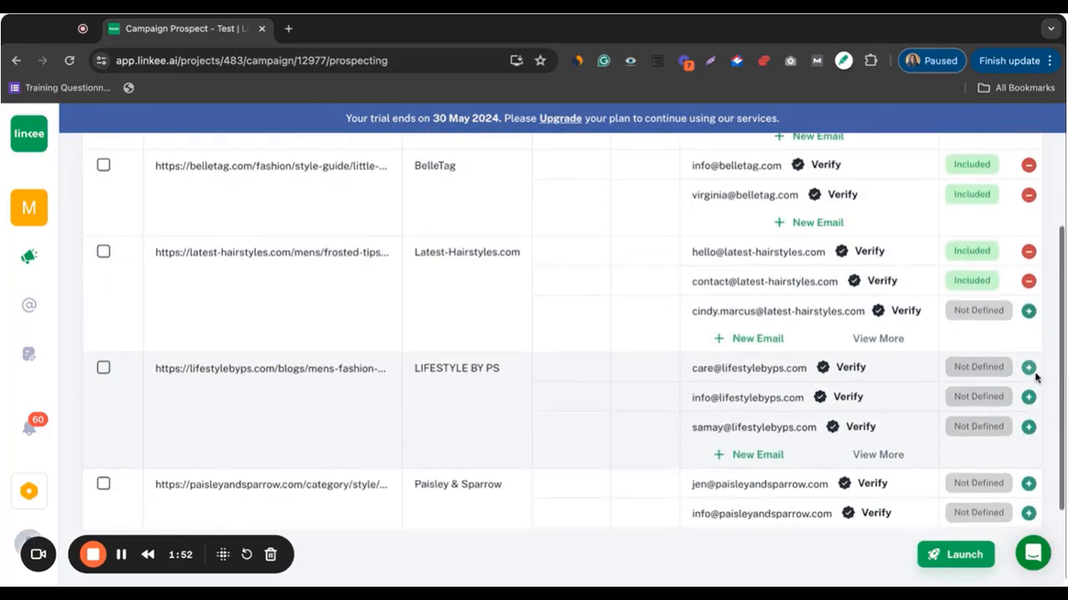
click(1029, 293)
click(1031, 352)
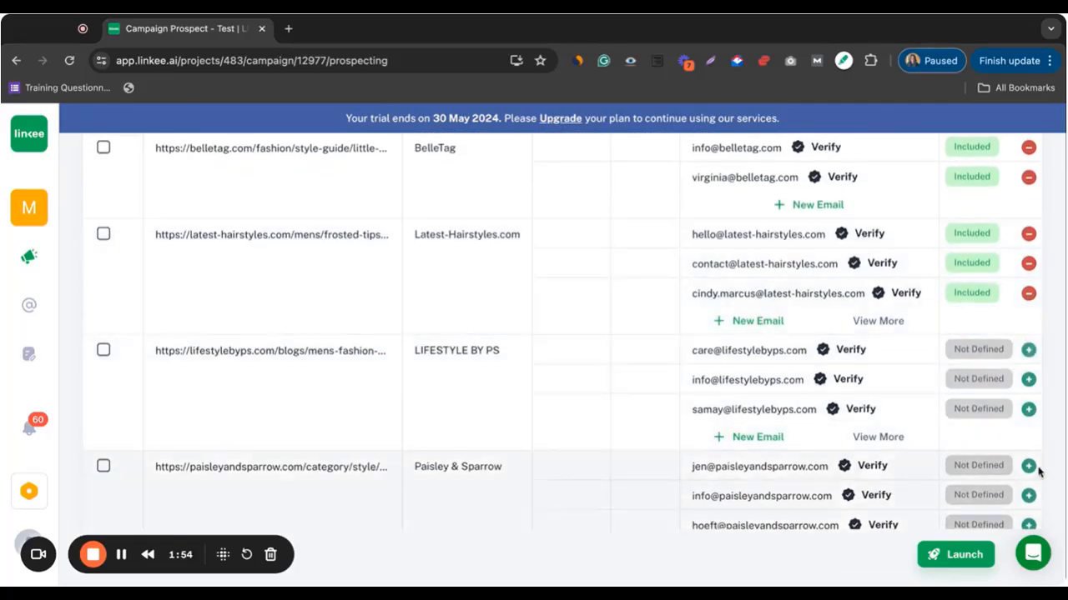
Select all prospect URLs, verify their emails and fetch additional contact emails for them
scroll(267, 322, up, 5)
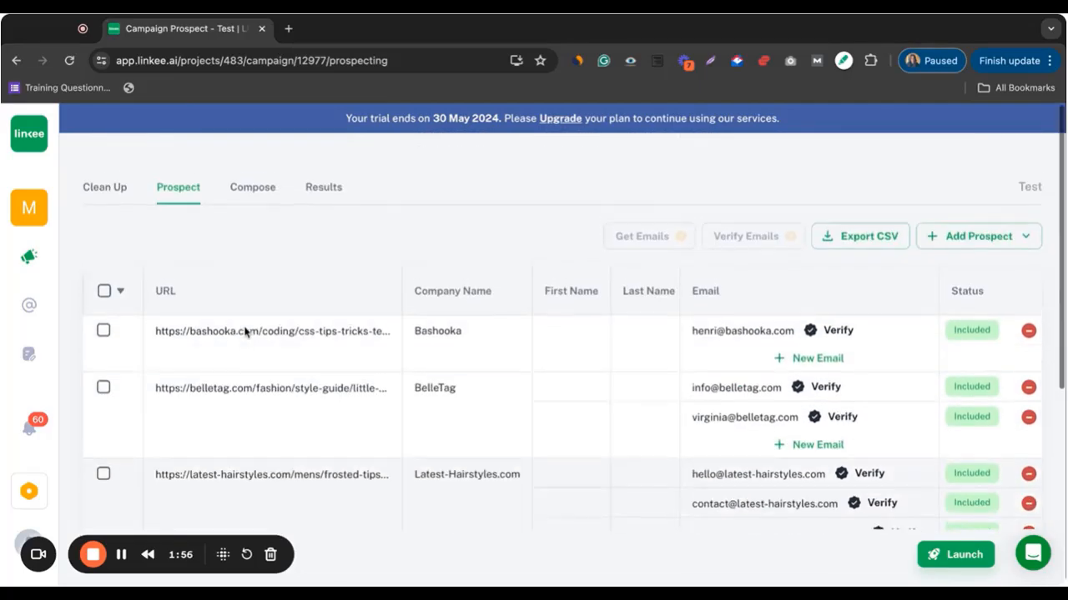
click(102, 274)
click(185, 339)
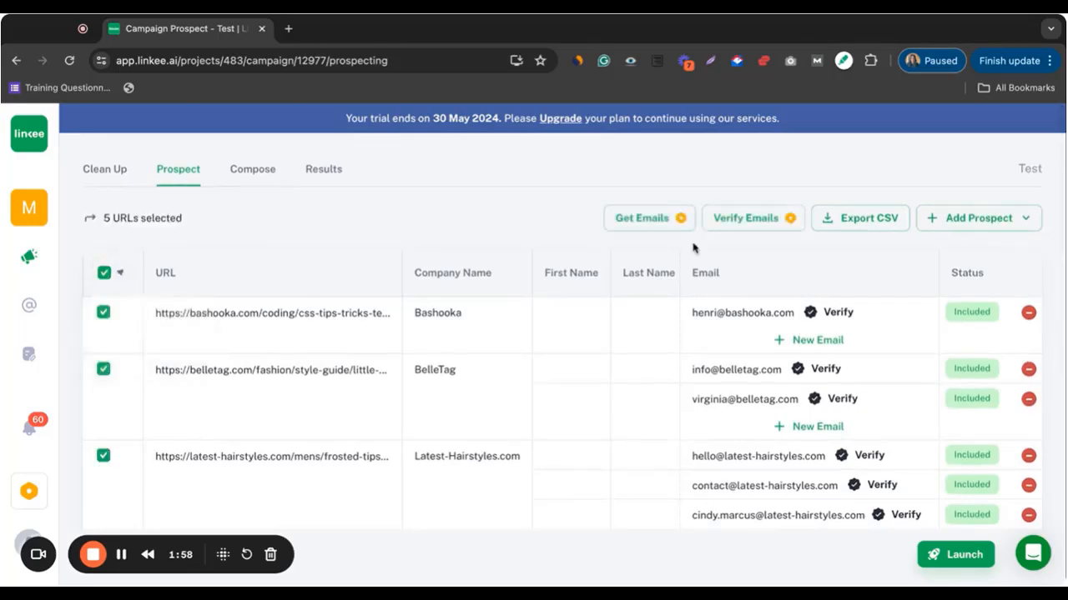
click(757, 218)
click(691, 412)
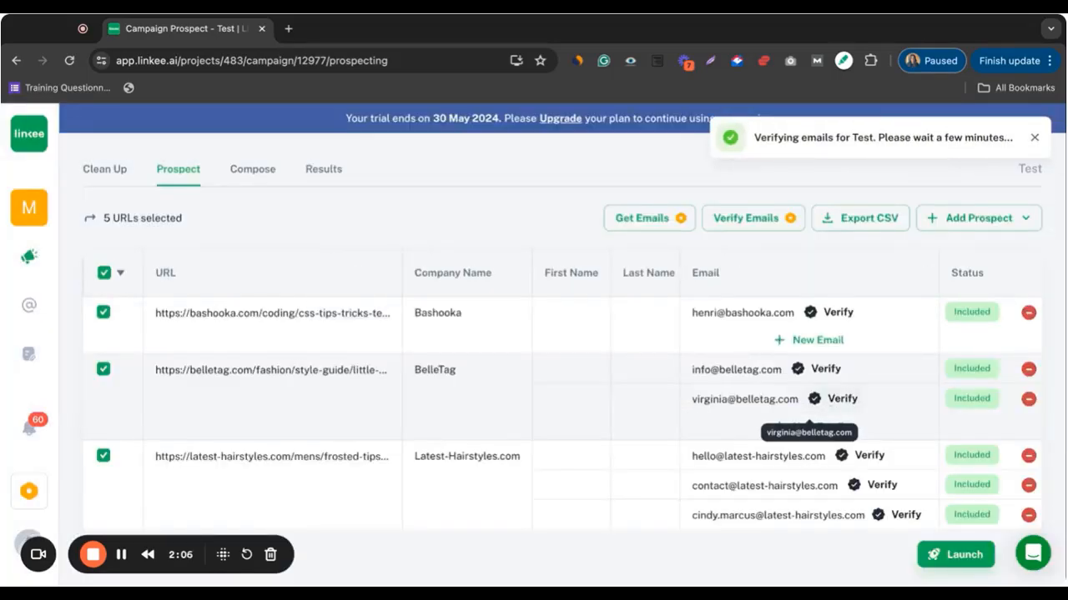
click(647, 220)
click(691, 427)
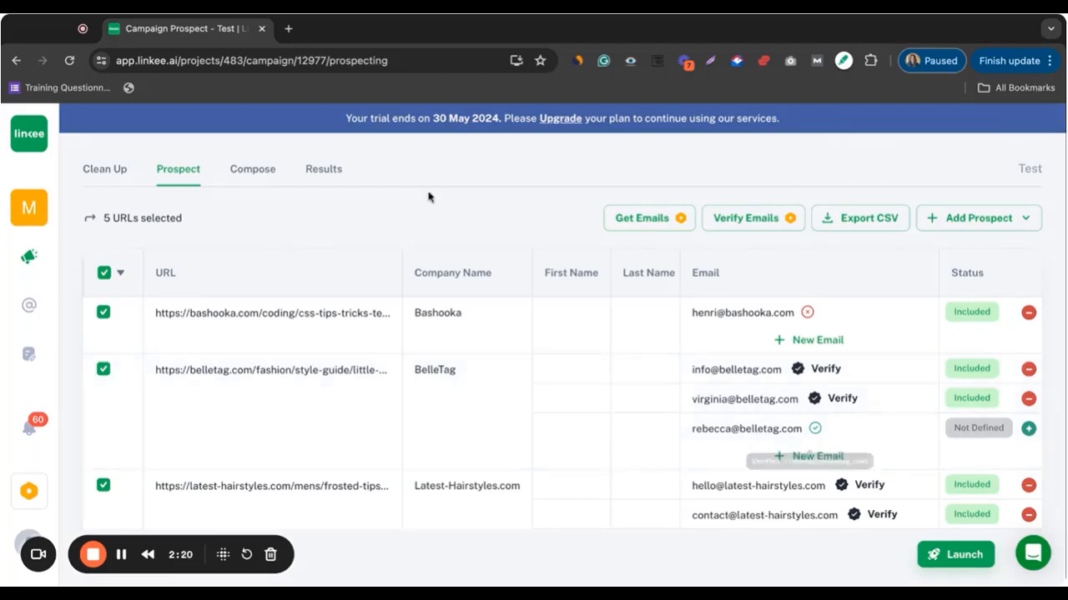
Go to the campaign's Compose stage, examine the options for connecting another email account and return to composing
click(259, 173)
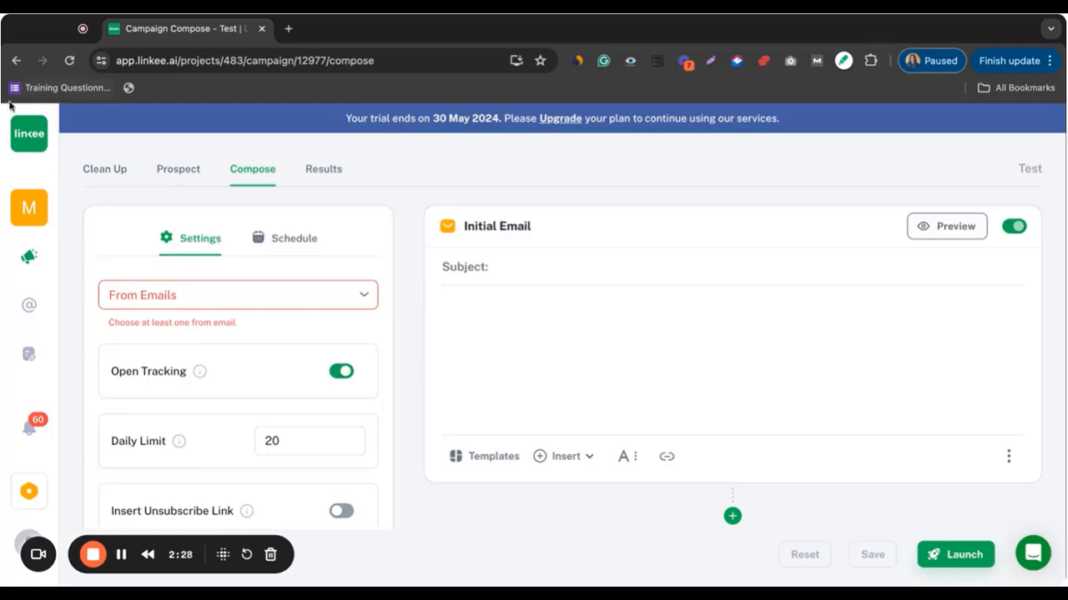
click(365, 295)
click(271, 379)
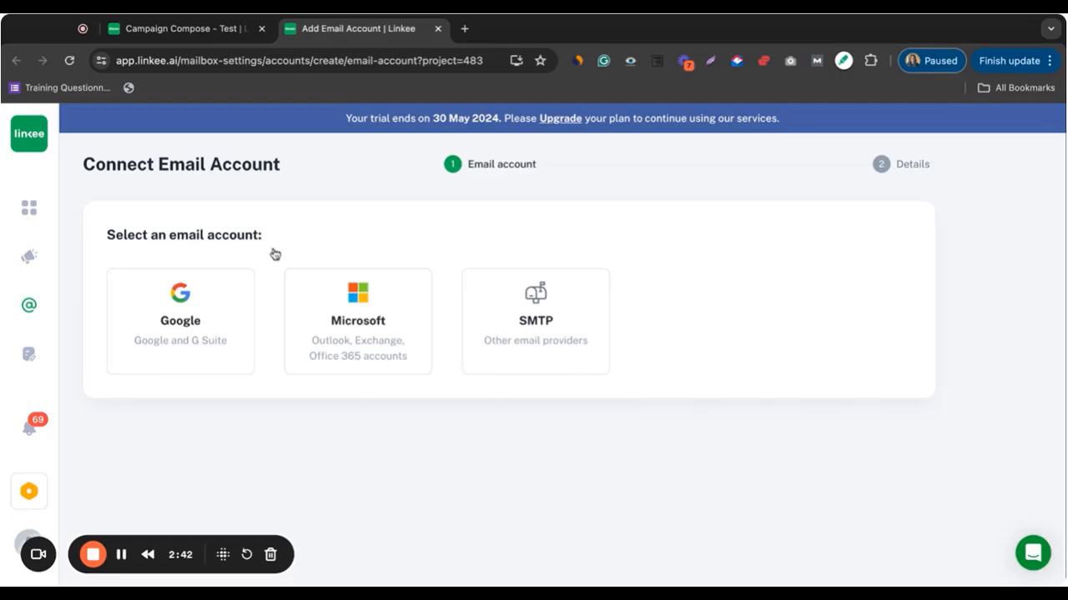
click(177, 28)
Choose the already connected email account as the campaign's From email
click(367, 293)
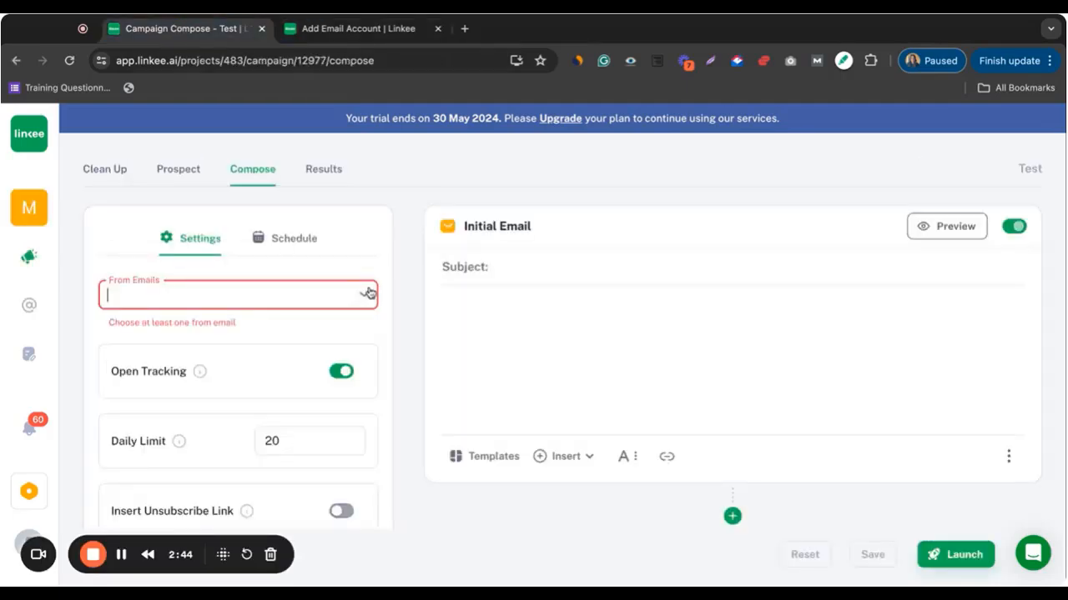
click(224, 337)
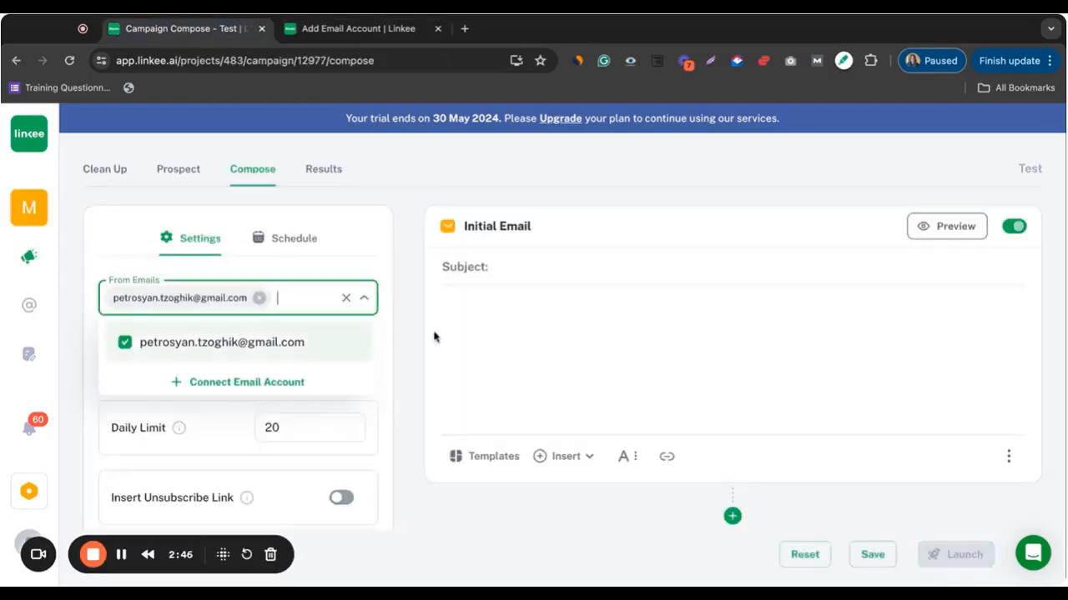
click(421, 346)
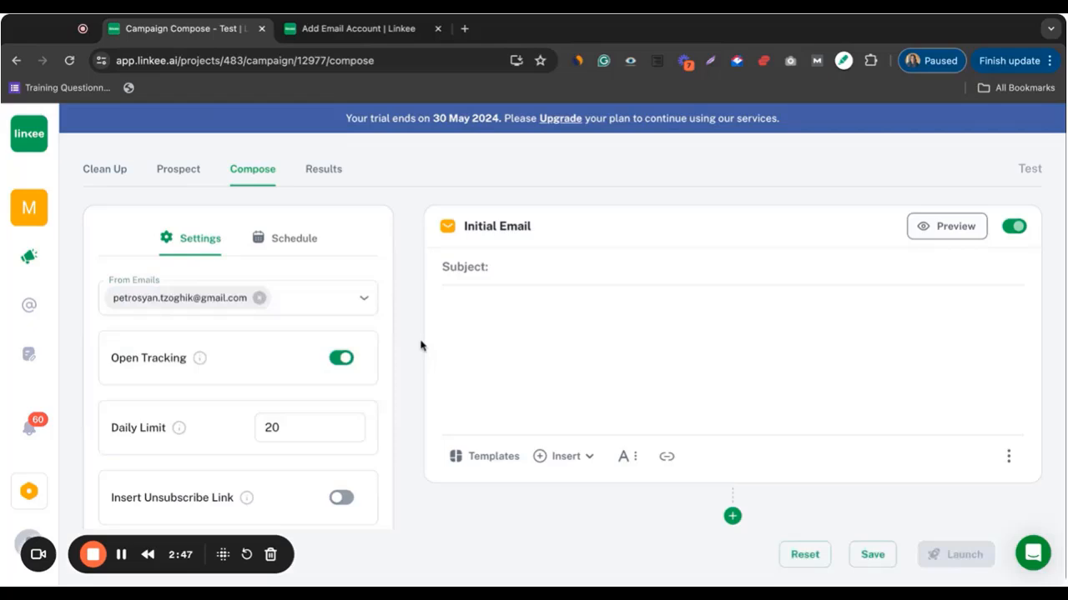
Set the campaign's daily email limit to 30 and enable skipping the next emails when a recipient opens one
click(345, 361)
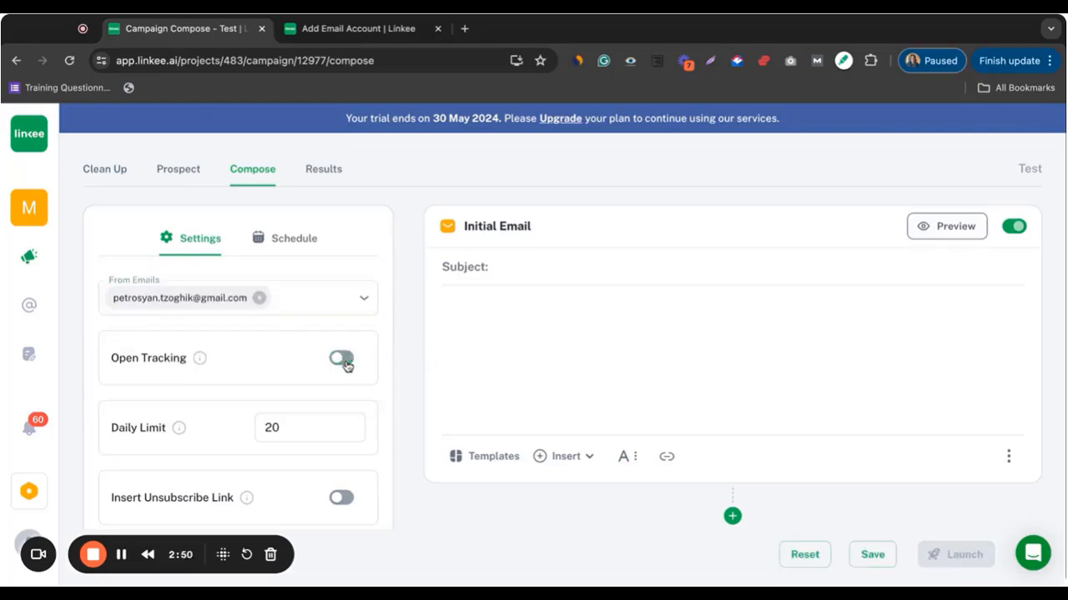
click(342, 361)
click(288, 430)
double_click(290, 429)
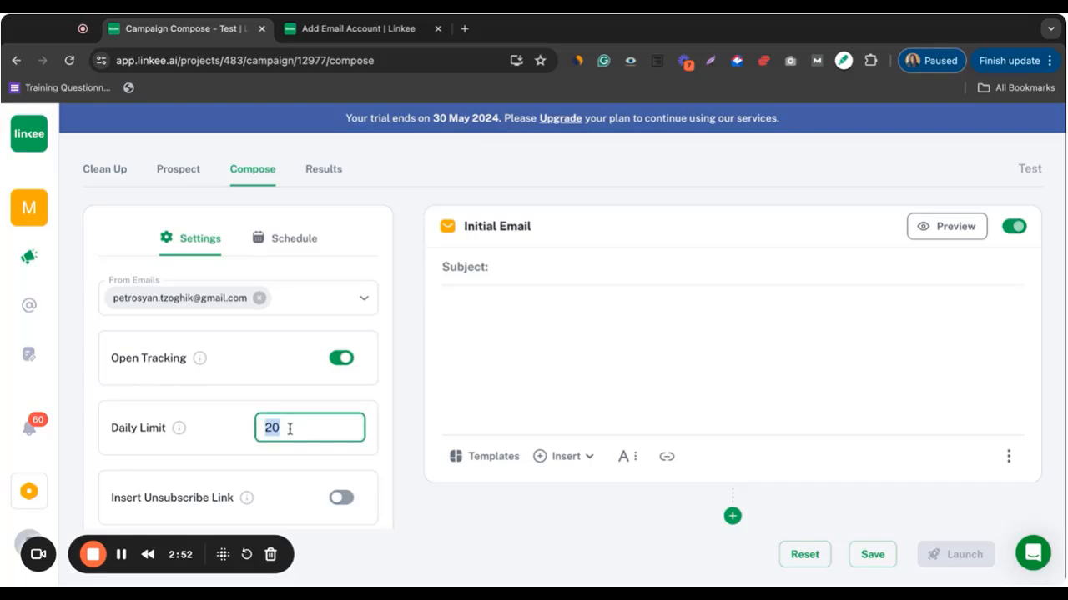
text(3)
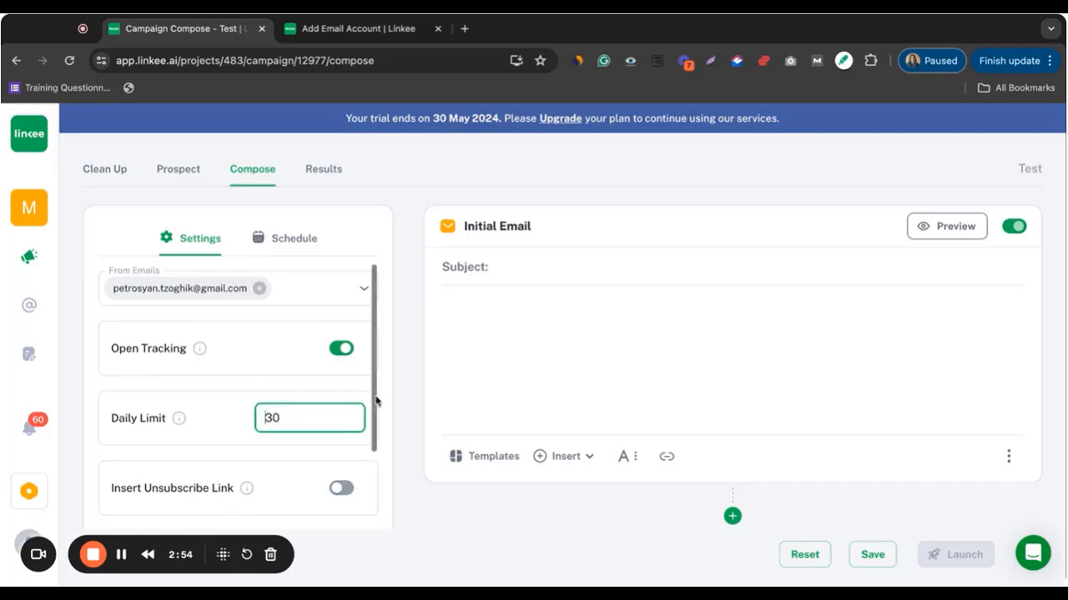
scroll(375, 400, down, 3)
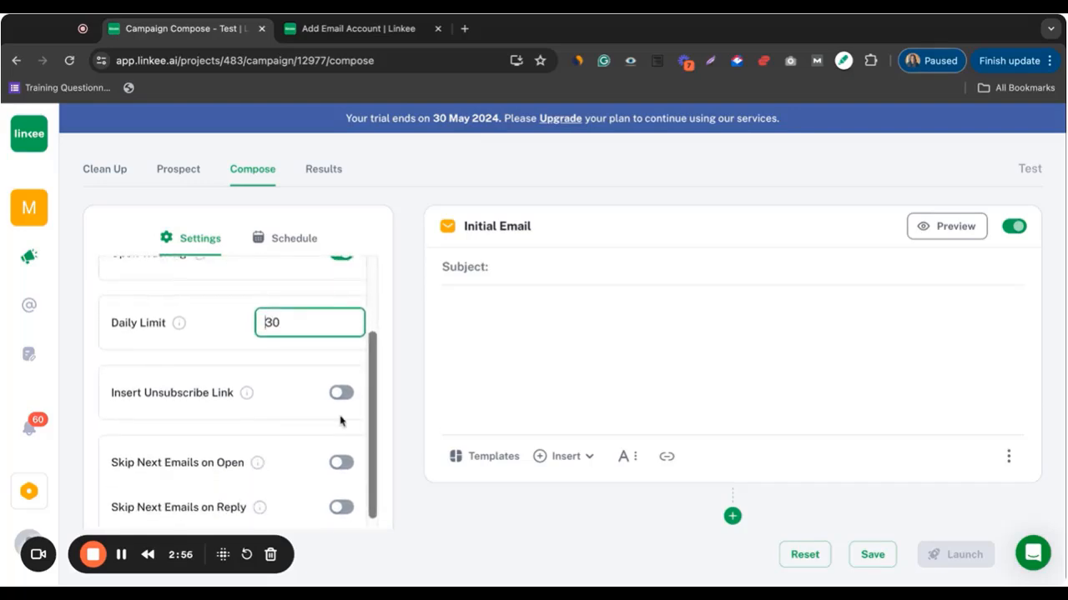
click(340, 464)
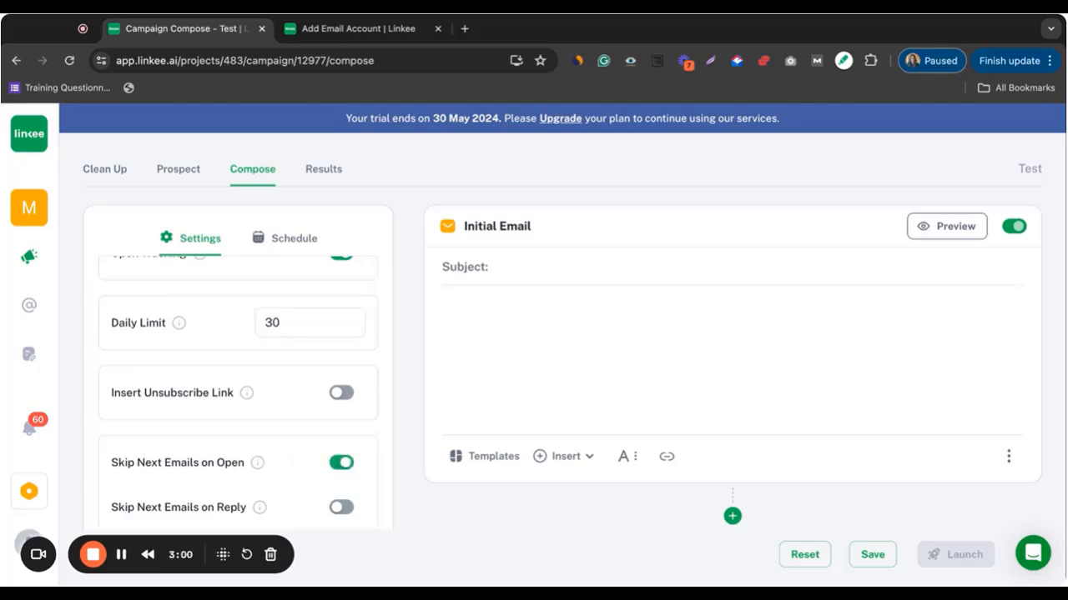
Examine the campaign's custom schedule, including start date, sending strategy, timing, timezone and sending days
click(294, 239)
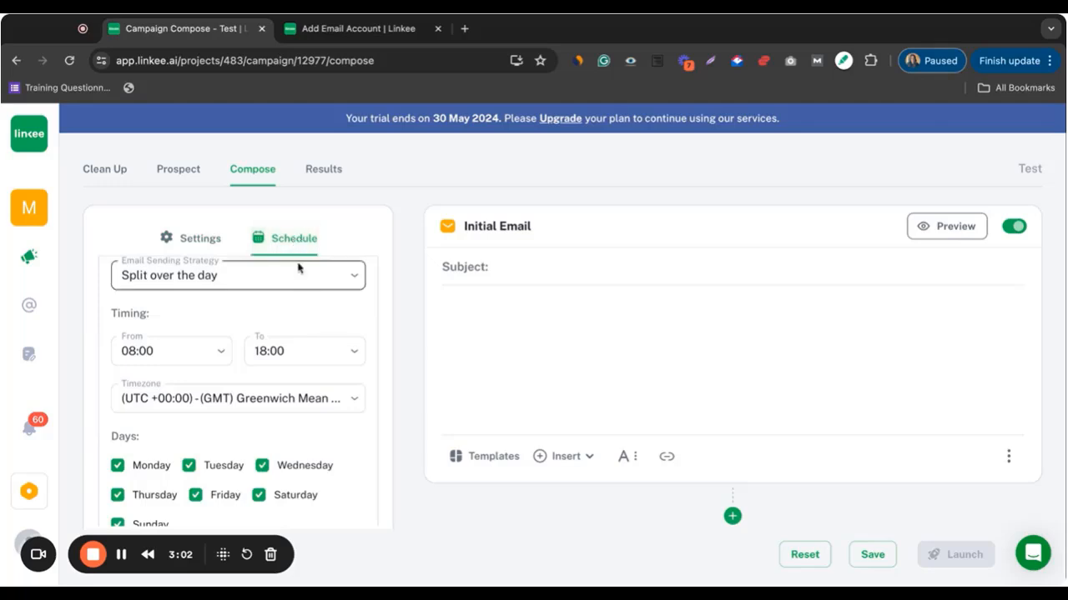
scroll(302, 289, up, 1)
scroll(303, 289, up, 1)
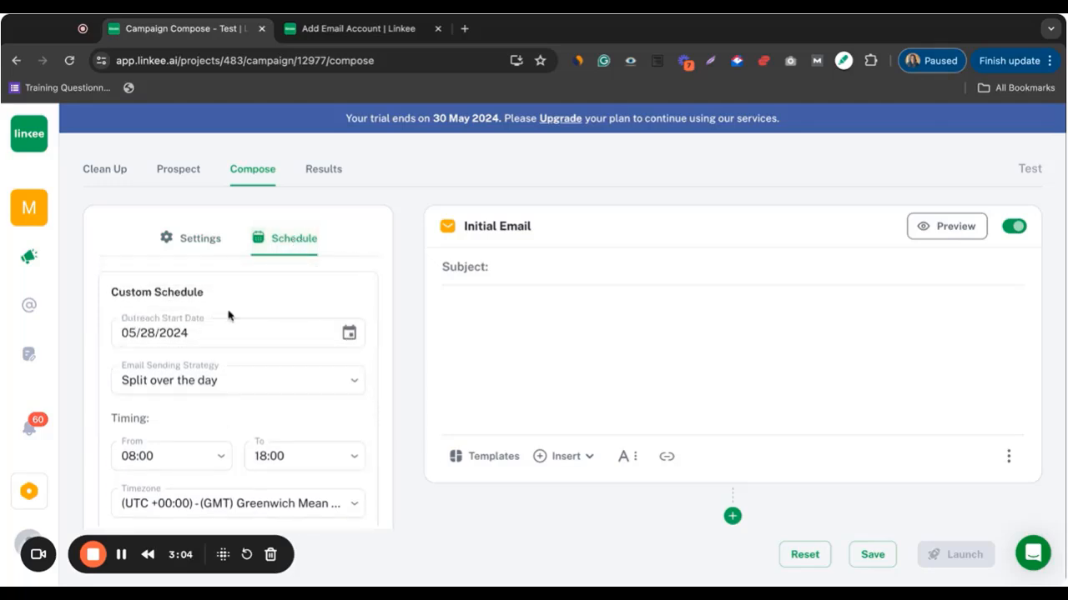
scroll(212, 338, down, 1)
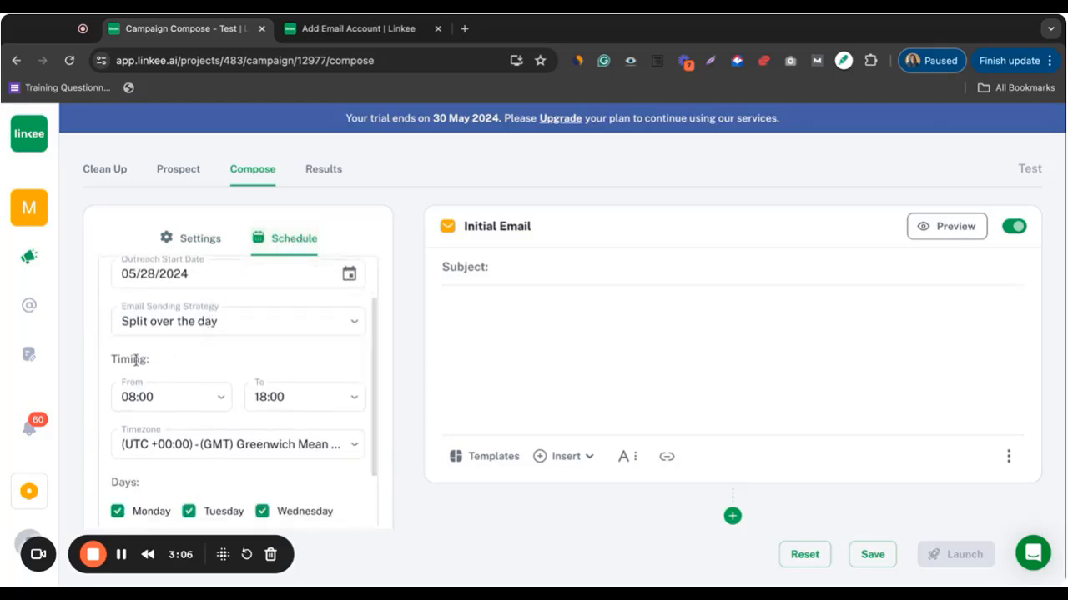
scroll(245, 362, down, 2)
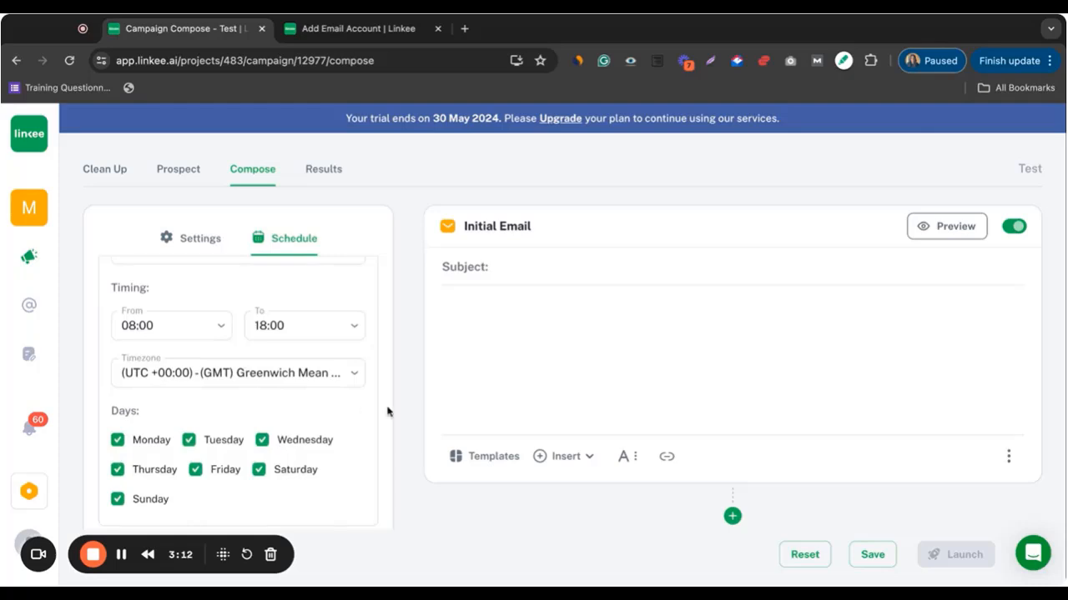
Fill the initial email's subject and body from the saved Linkbuilding Pitch template
click(529, 269)
click(490, 456)
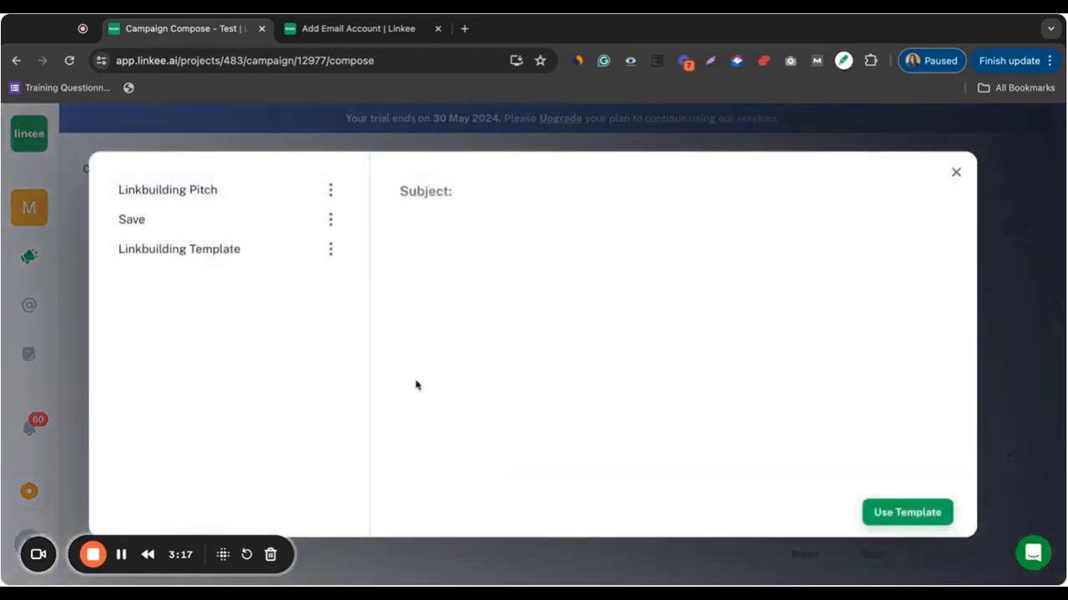
click(195, 202)
click(913, 515)
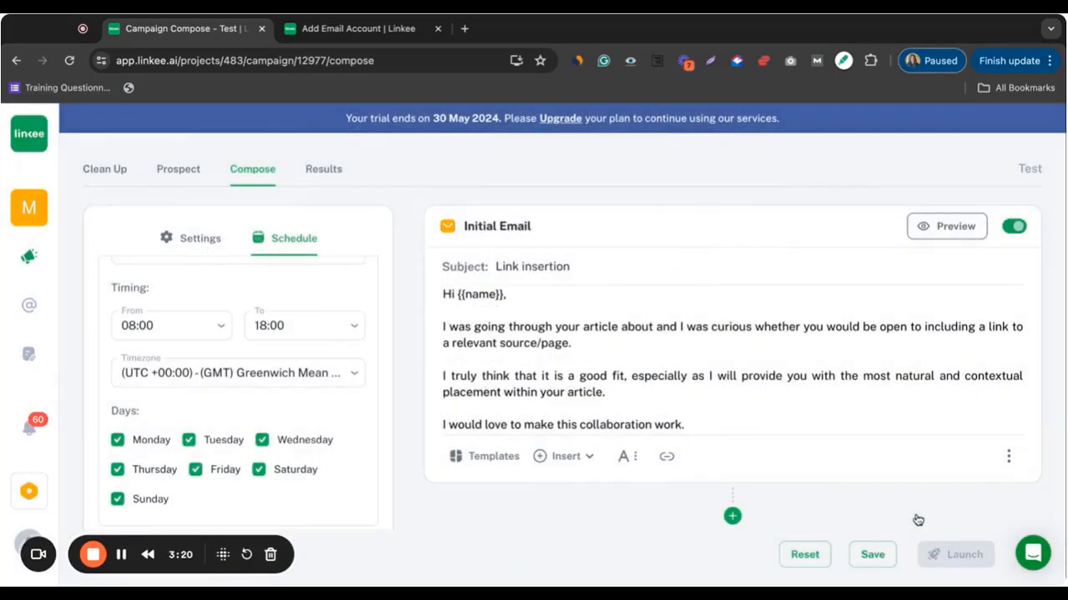
Remove the {{name}} placeholder from the initial email's greeting so that it reads "Hi,"
click(504, 295)
key(BackSpace)
key(BackSpace)
key(BackSpace)
key(BackSpace)
key(BackSpace)
key(BackSpace)
key(BackSpace)
key(BackSpace)
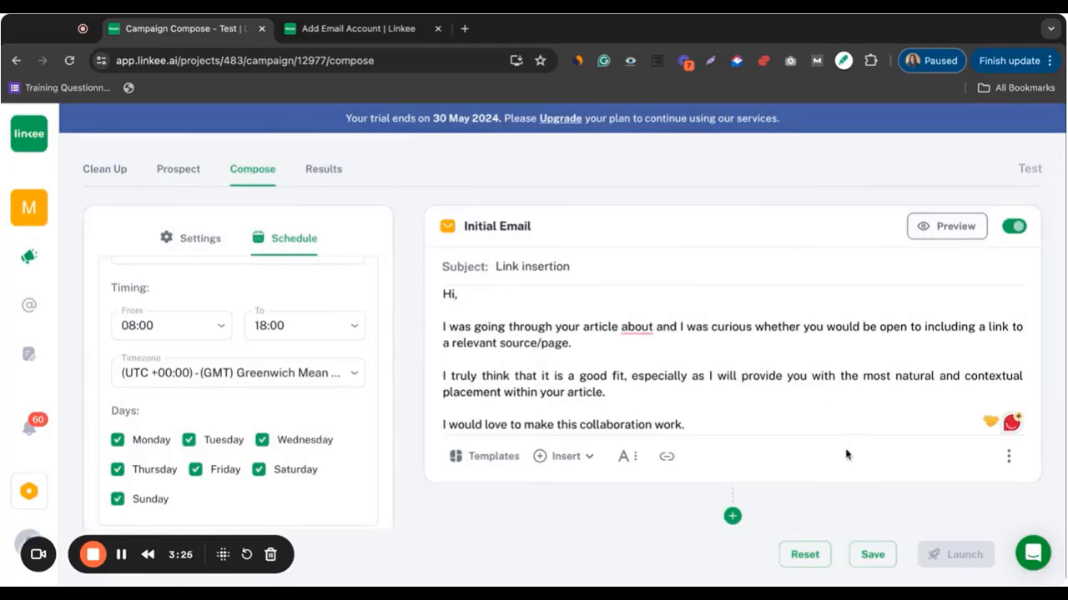
Save the composed campaign and launch it, sending to all checked emails
click(882, 556)
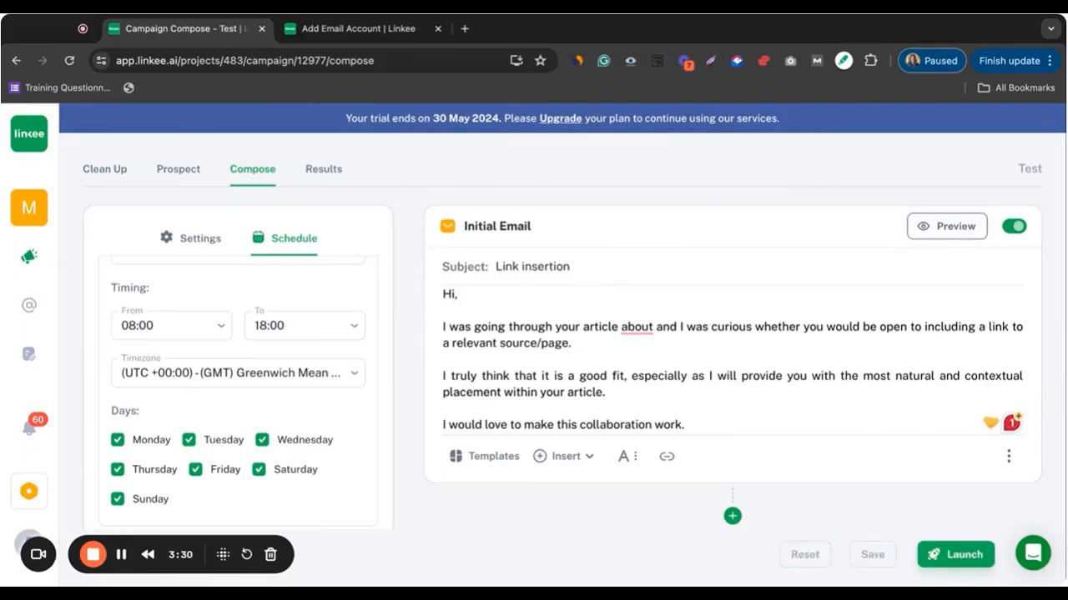
click(961, 553)
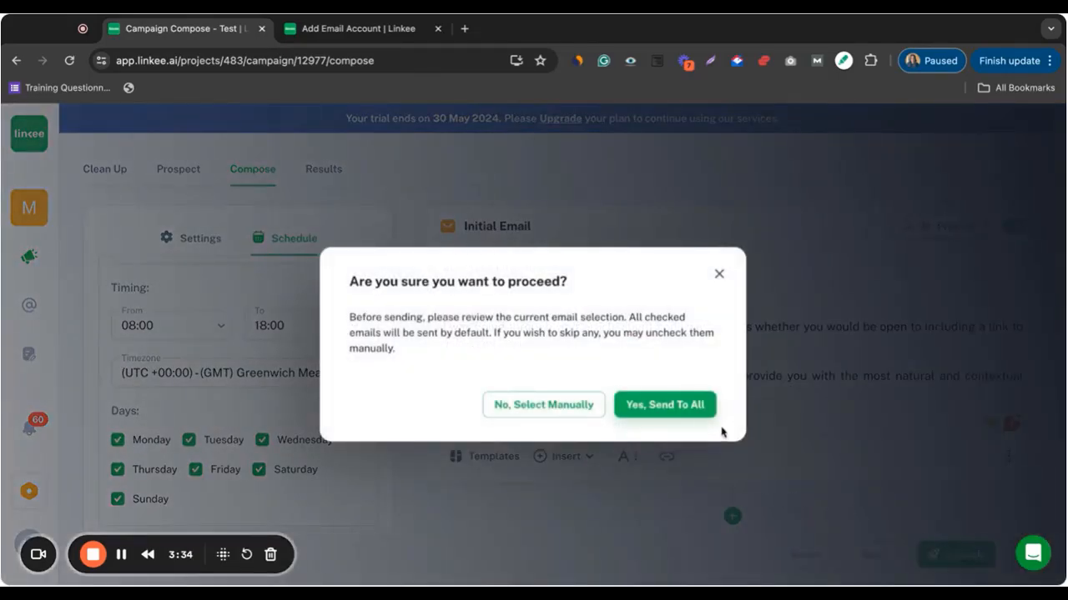
click(676, 406)
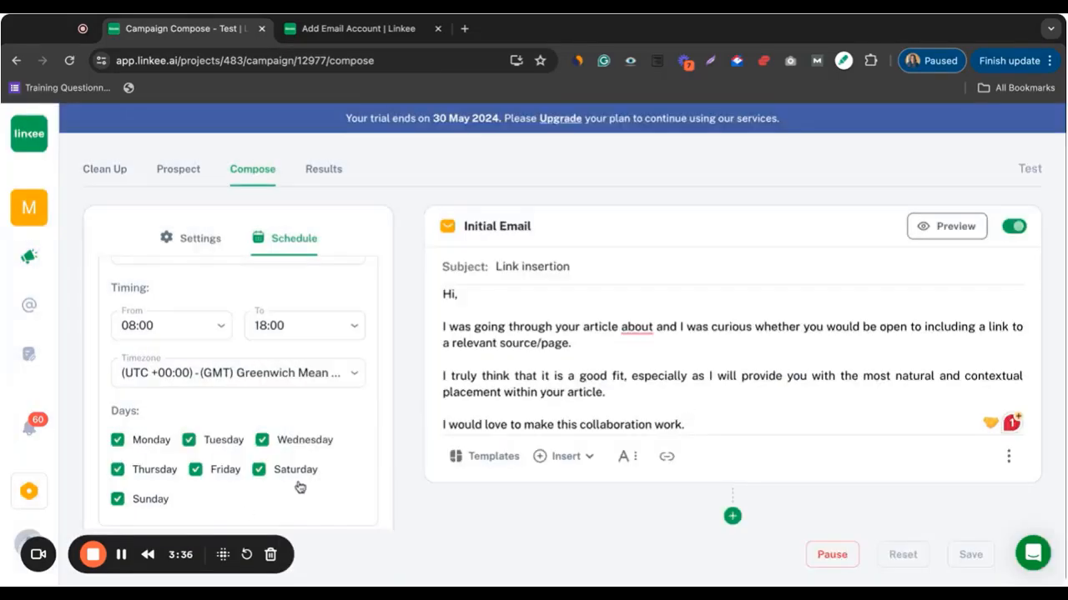